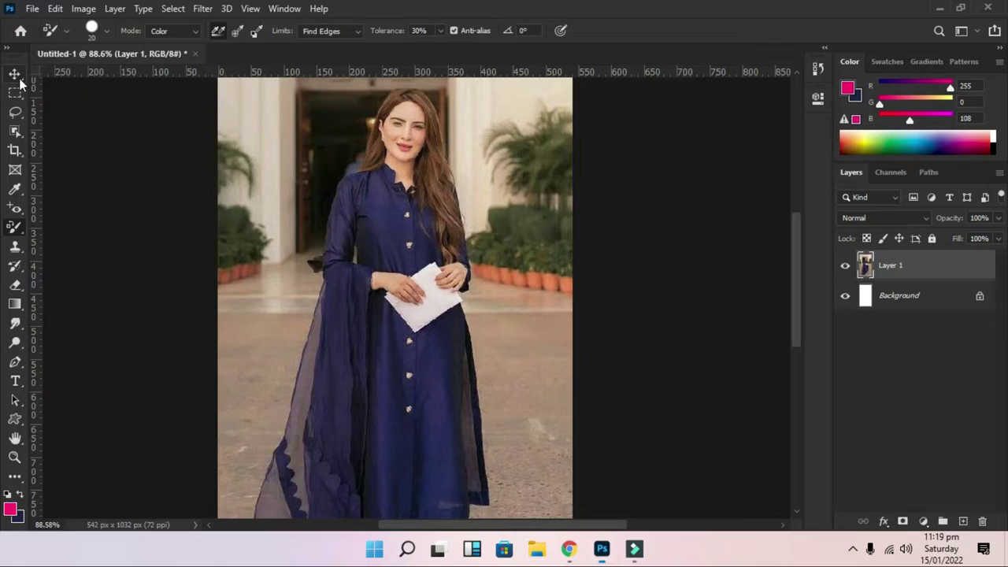
Step: Bring up Photoshop with the woman-in-navy photo loaded as Layer 1
{"action": "left_click", "coordinate": [20, 79]}
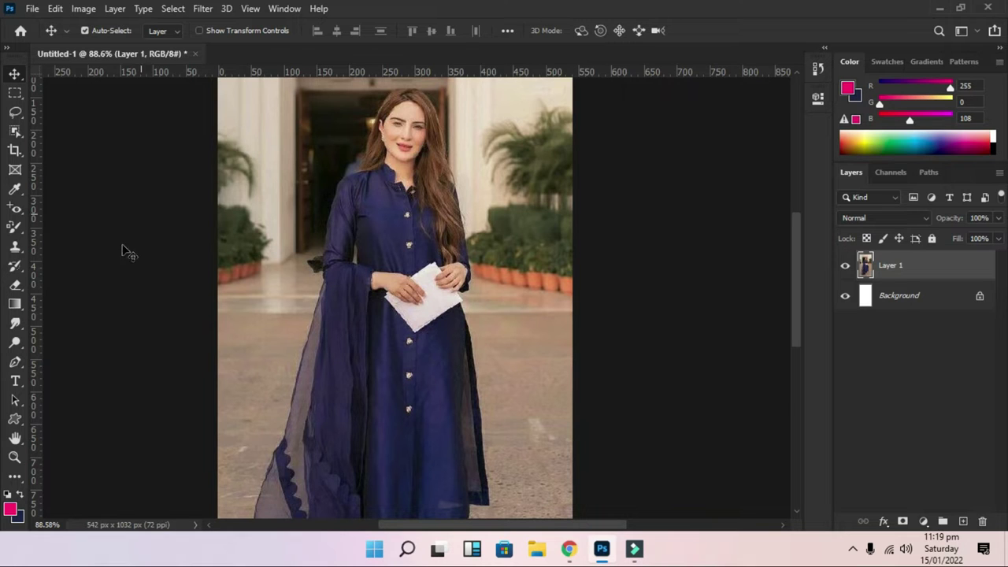
Step: Select the Color Replacement Tool from the brush tool group
{"action": "left_click", "coordinate": [16, 229]}
{"action": "right_click", "coordinate": [16, 228]}
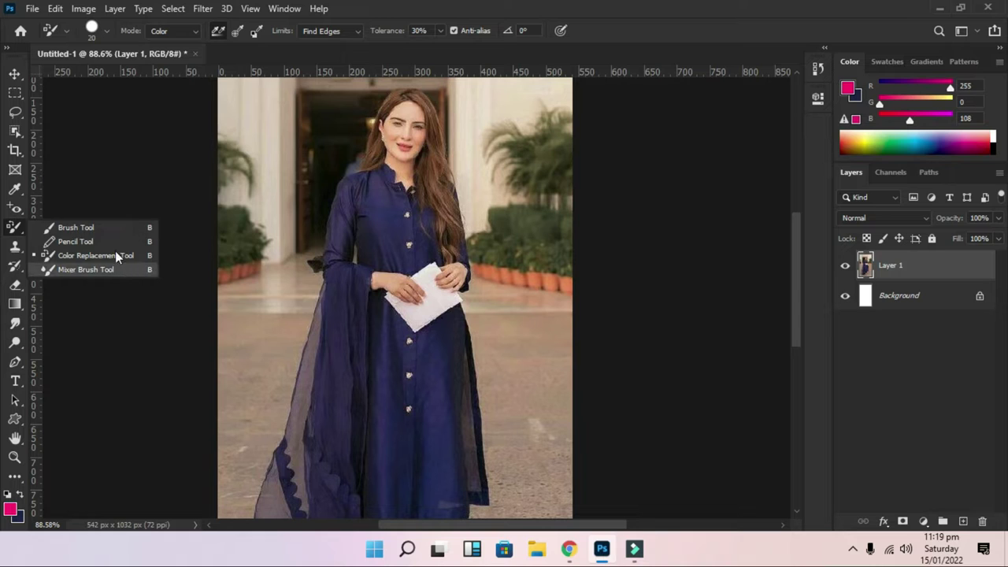
{"action": "left_click", "coordinate": [70, 256]}
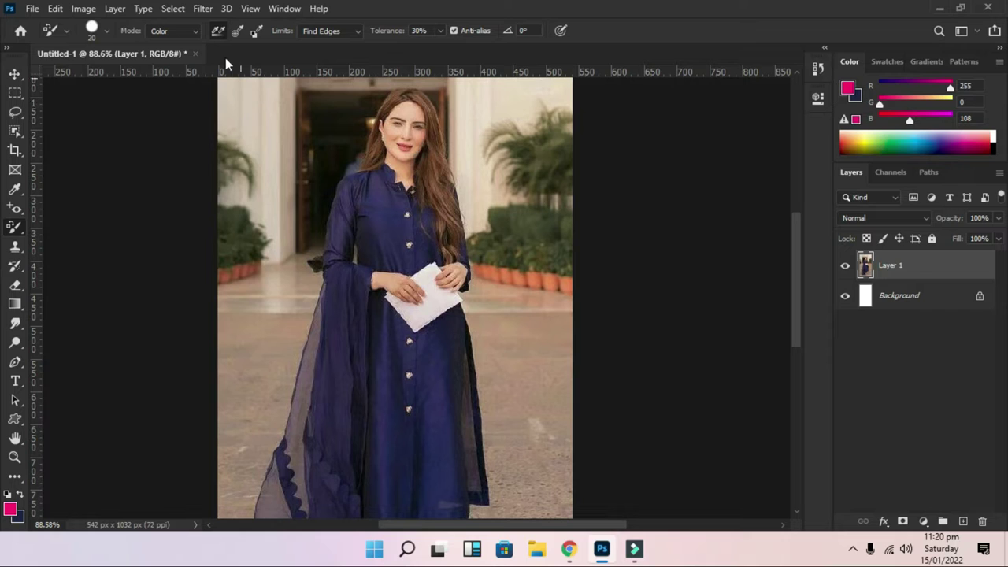
Step: Set the brush size to 40 px, then resize it with the bracket keys
{"action": "left_click", "coordinate": [106, 31]}
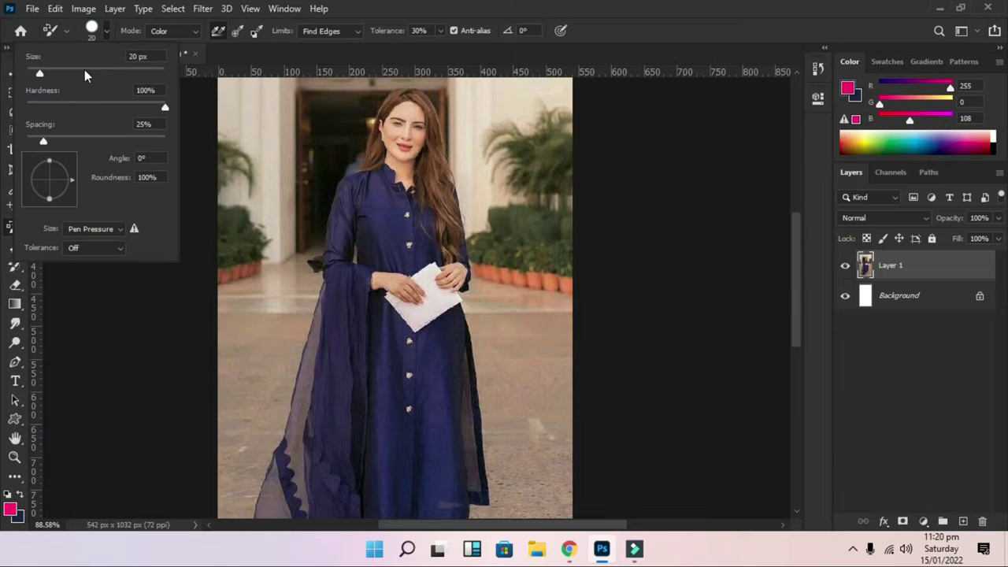
{"action": "left_click_drag", "start_coordinate": [46, 74], "coordinate": [91, 73]}
{"action": "left_click", "coordinate": [479, 7]}
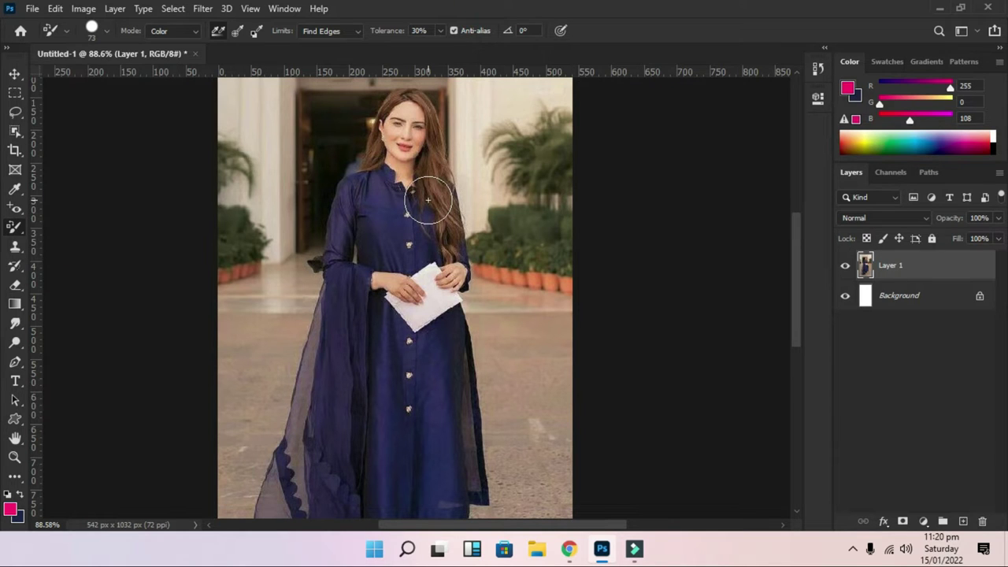
{"action": "key", "text": "bracketright"}
{"action": "key", "text": "bracketright"}
{"action": "key", "text": "bracketright"}
{"action": "key", "text": "bracketright"}
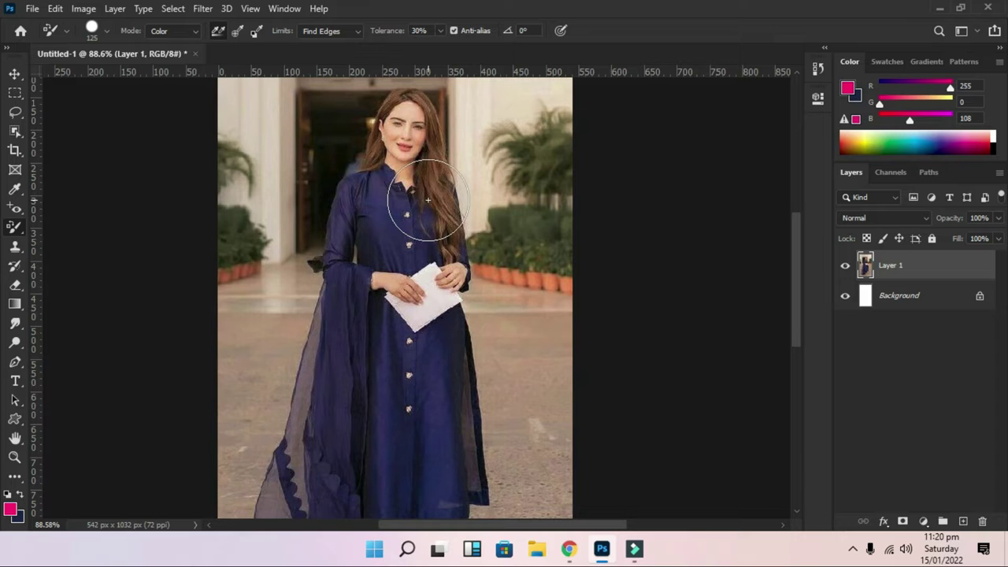
{"action": "key", "text": "bracketleft"}
{"action": "key", "text": "bracketleft"}
{"action": "key", "text": "bracketleft"}
{"action": "key", "text": "bracketleft"}
{"action": "key", "text": "bracketleft"}
{"action": "key", "text": "bracketleft"}
{"action": "key", "text": "bracketleft"}
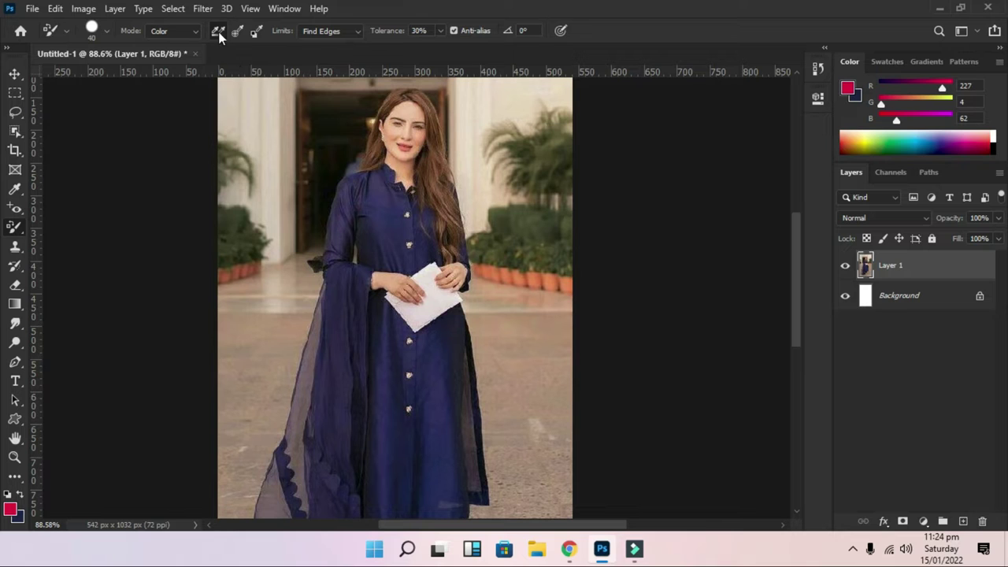
Step: Set the foreground colour to hot pink ff007e (255/0/126)
{"action": "left_click", "coordinate": [12, 511]}
{"action": "left_click", "coordinate": [514, 324]}
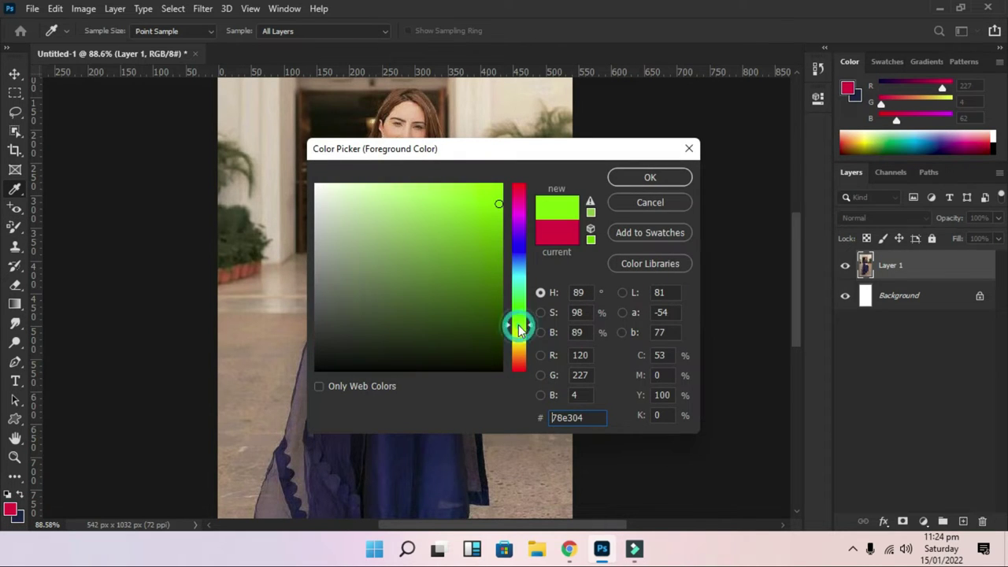
{"action": "left_click_drag", "start_coordinate": [518, 249], "coordinate": [513, 201]}
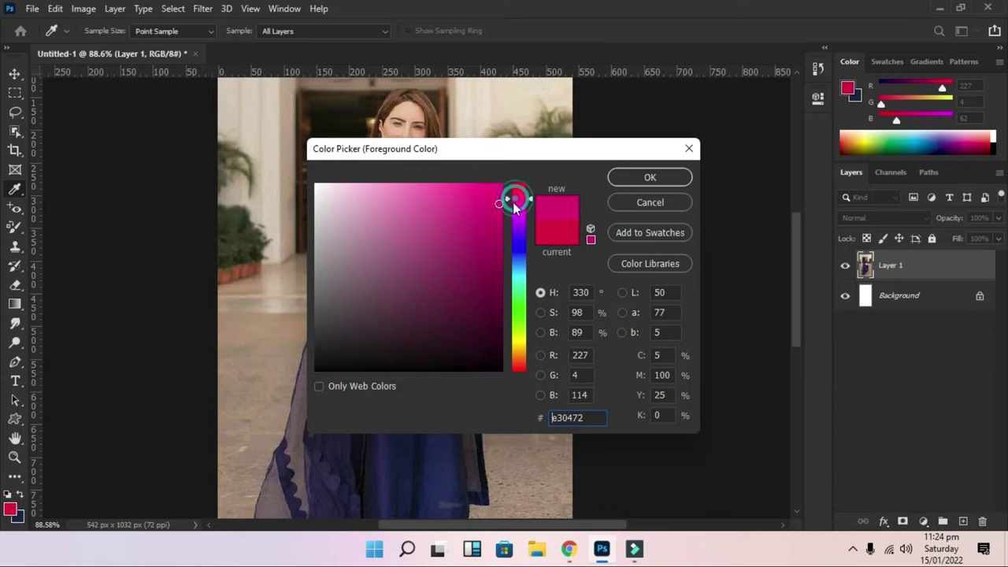
{"action": "left_click", "coordinate": [532, 166]}
{"action": "left_click", "coordinate": [490, 196]}
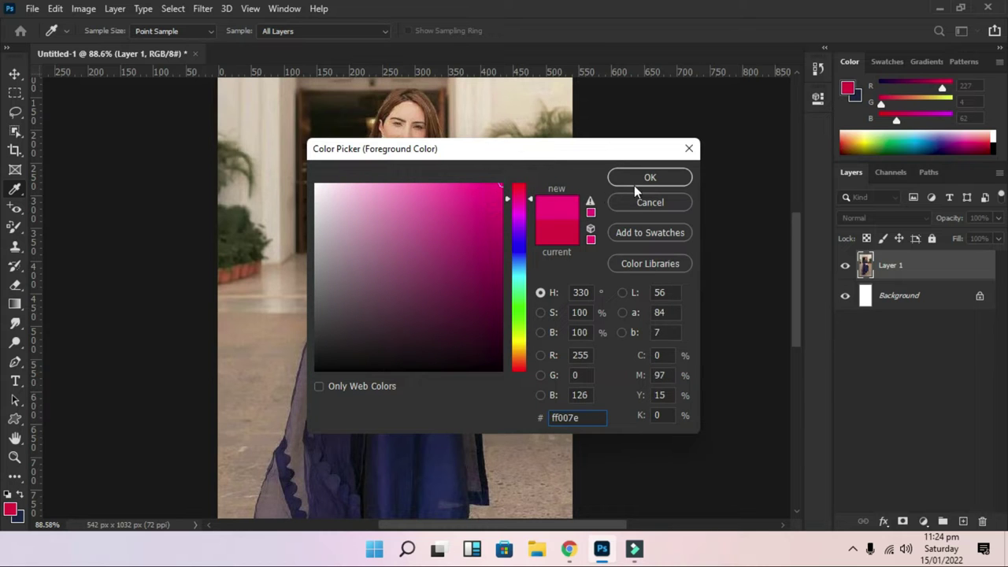
{"action": "left_click", "coordinate": [640, 180]}
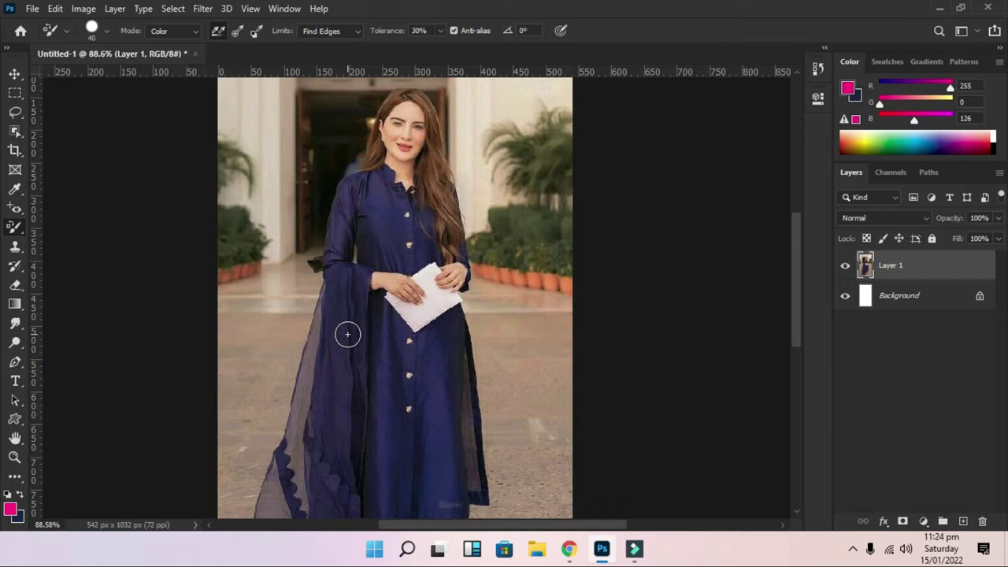
{"action": "key", "text": "bracketright"}
{"action": "mouse_move", "coordinate": [346, 335]}
{"action": "left_mouse_down"}
{"action": "mouse_move", "coordinate": [353, 279]}
{"action": "mouse_move", "coordinate": [340, 265]}
{"action": "mouse_move", "coordinate": [362, 181]}
{"action": "mouse_move", "coordinate": [342, 210]}
{"action": "mouse_move", "coordinate": [329, 289]}
{"action": "mouse_move", "coordinate": [308, 289]}
{"action": "mouse_move", "coordinate": [303, 299]}
{"action": "left_mouse_up"}
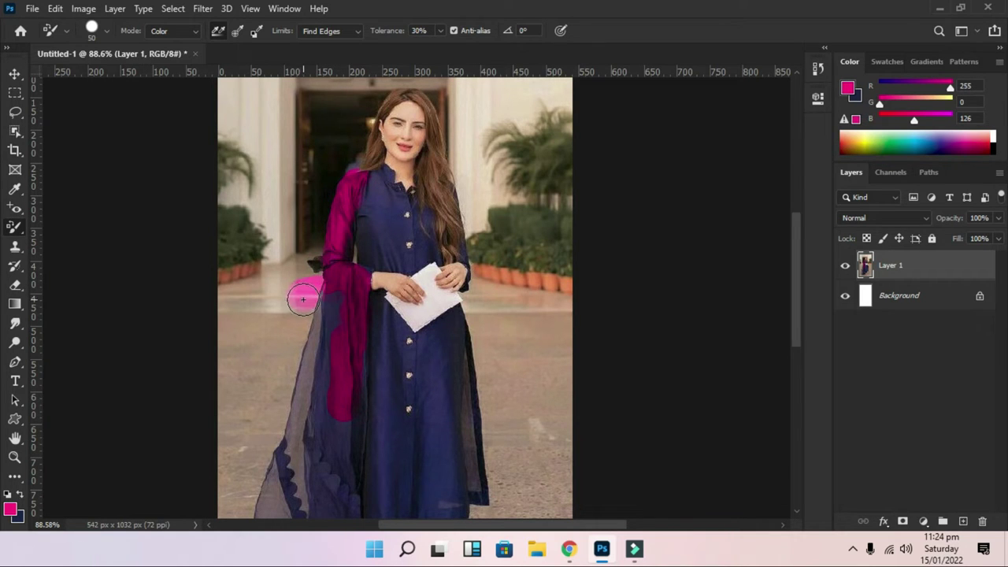
{"action": "key", "text": "ctrl+z"}
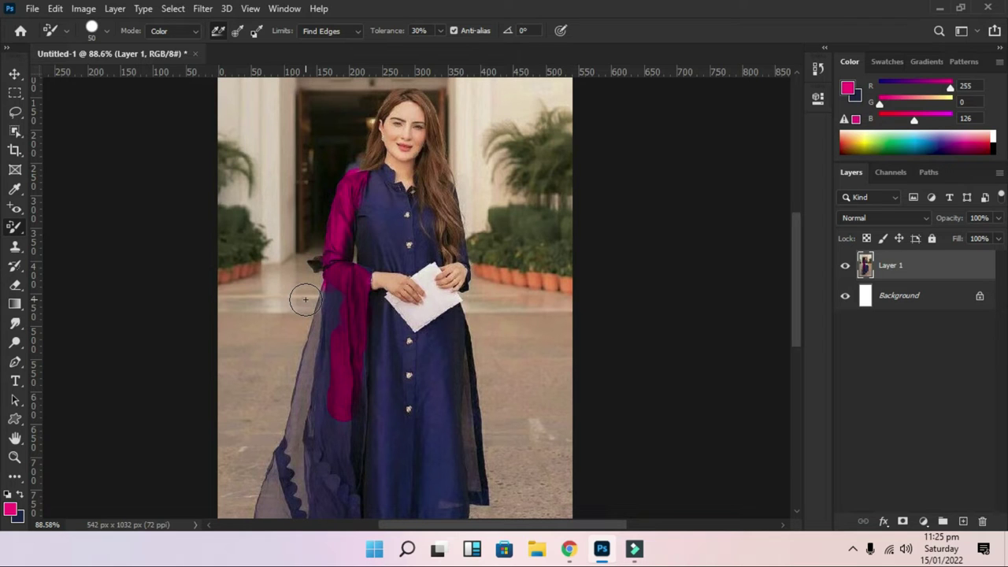
{"action": "mouse_move", "coordinate": [338, 293]}
{"action": "left_mouse_down"}
{"action": "mouse_move", "coordinate": [320, 412]}
{"action": "mouse_move", "coordinate": [330, 308]}
{"action": "left_mouse_up"}
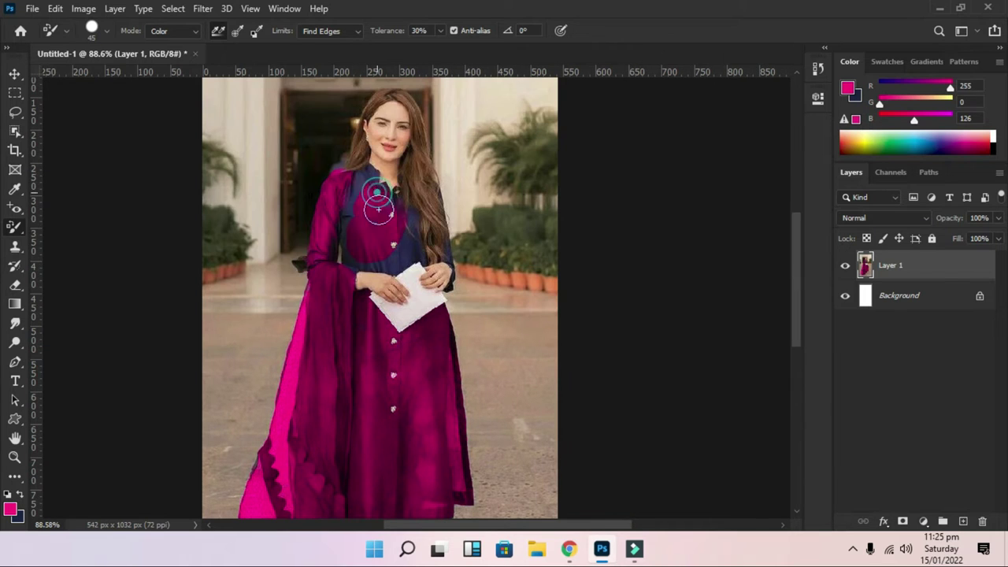
{"action": "key", "text": "bracketleft"}
{"action": "left_click_drag", "start_coordinate": [366, 174], "coordinate": [453, 275]}
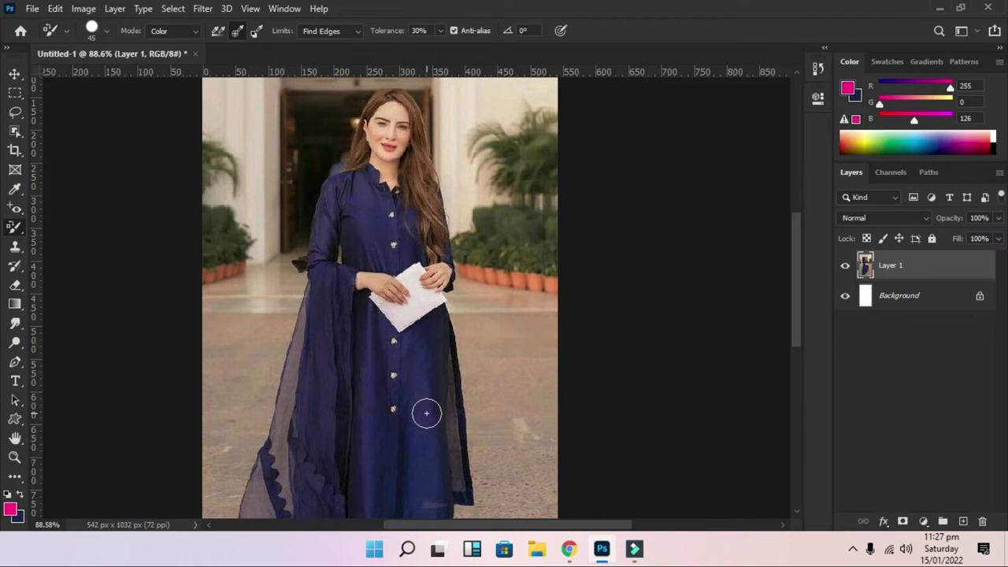
{"action": "mouse_move", "coordinate": [426, 413]}
{"action": "left_mouse_down"}
{"action": "mouse_move", "coordinate": [424, 365]}
{"action": "mouse_move", "coordinate": [408, 454]}
{"action": "mouse_move", "coordinate": [394, 375]}
{"action": "mouse_move", "coordinate": [378, 387]}
{"action": "mouse_move", "coordinate": [360, 480]}
{"action": "mouse_move", "coordinate": [354, 351]}
{"action": "mouse_move", "coordinate": [339, 364]}
{"action": "mouse_move", "coordinate": [320, 465]}
{"action": "mouse_move", "coordinate": [313, 340]}
{"action": "mouse_move", "coordinate": [288, 504]}
{"action": "mouse_move", "coordinate": [274, 473]}
{"action": "mouse_move", "coordinate": [283, 504]}
{"action": "mouse_move", "coordinate": [326, 505]}
{"action": "mouse_move", "coordinate": [295, 475]}
{"action": "mouse_move", "coordinate": [380, 489]}
{"action": "mouse_move", "coordinate": [373, 499]}
{"action": "mouse_move", "coordinate": [442, 497]}
{"action": "mouse_move", "coordinate": [319, 248]}
{"action": "mouse_move", "coordinate": [369, 509]}
{"action": "left_mouse_up"}
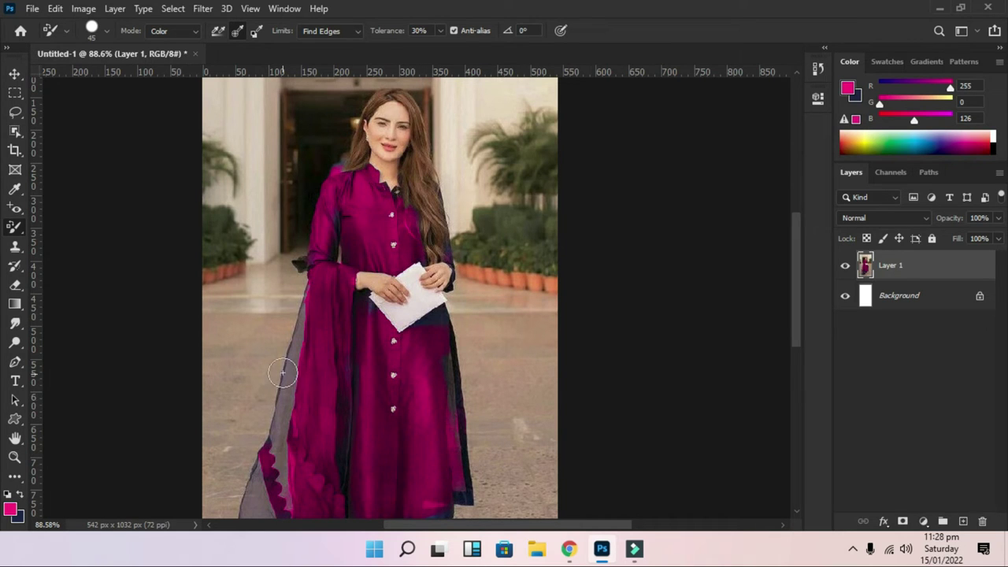
{"action": "mouse_move", "coordinate": [294, 367]}
{"action": "left_mouse_down"}
{"action": "mouse_move", "coordinate": [279, 434]}
{"action": "mouse_move", "coordinate": [288, 509]}
{"action": "mouse_move", "coordinate": [284, 426]}
{"action": "mouse_move", "coordinate": [313, 292]}
{"action": "mouse_move", "coordinate": [295, 333]}
{"action": "left_mouse_up"}
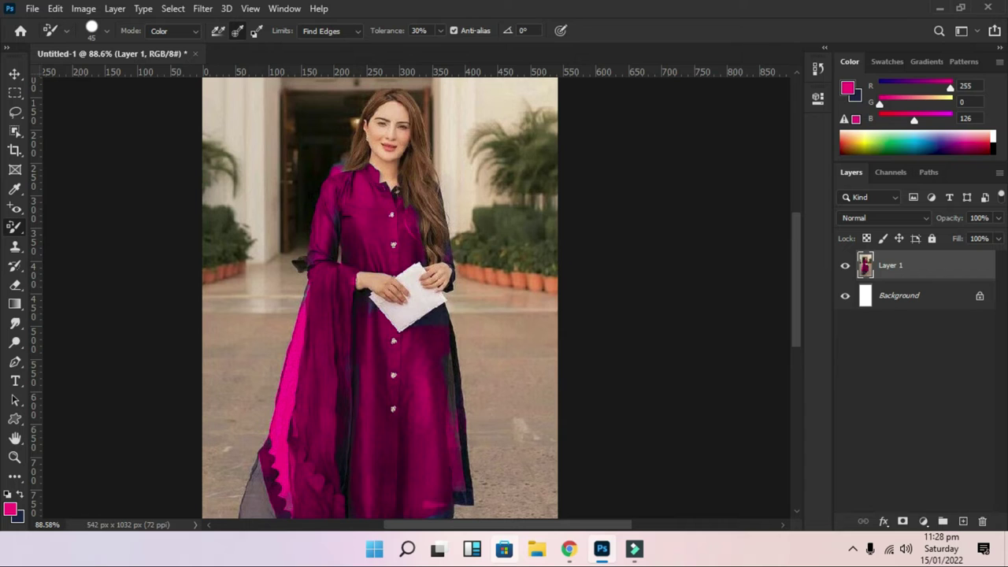
{"action": "key", "text": "ctrl+z"}
{"action": "key", "text": "ctrl+z"}
{"action": "key", "text": "ctrl+z"}
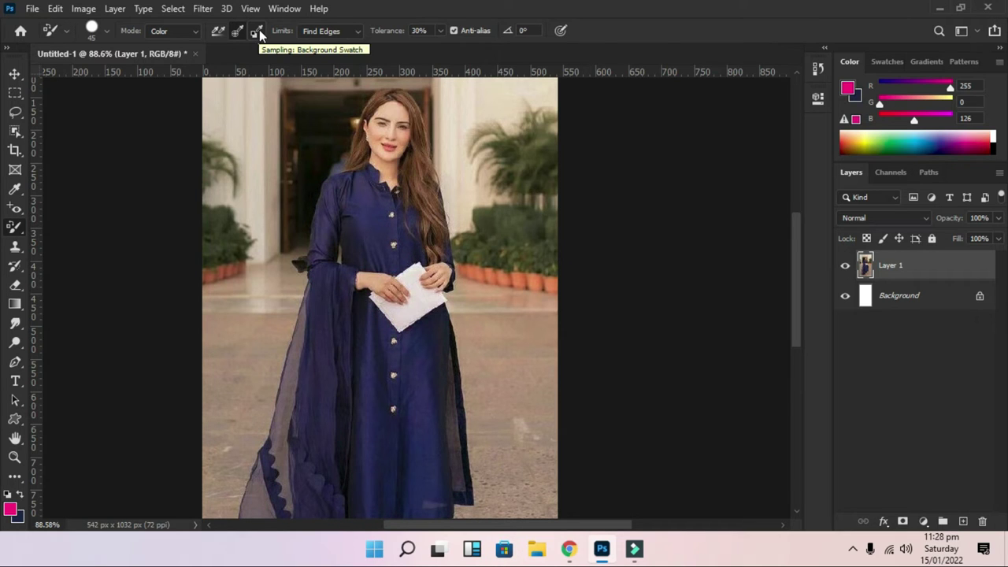
Step: Sample the dress navy 262e5d (38/46/93) from the photo as the background colour
{"action": "left_click", "coordinate": [22, 522]}
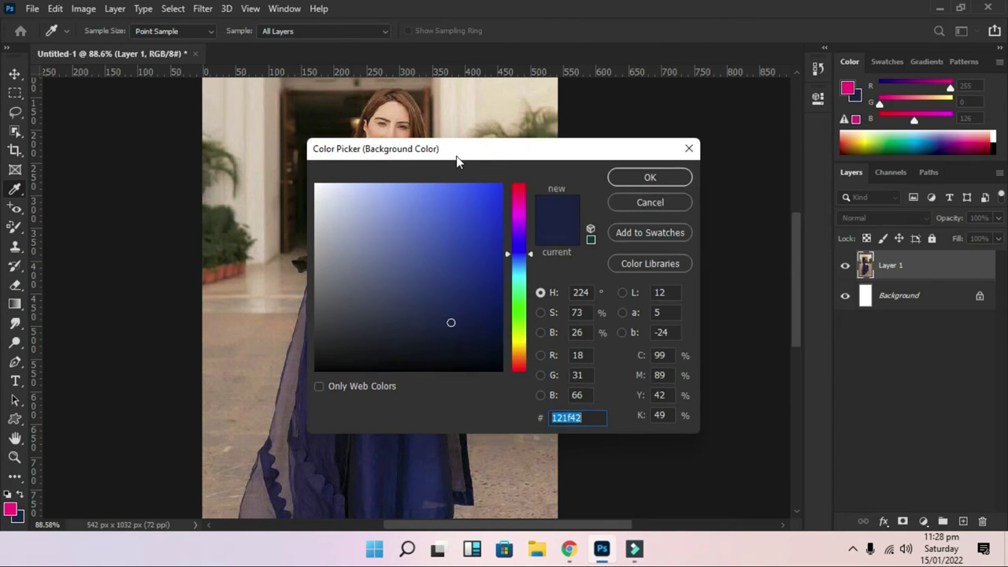
{"action": "left_click_drag", "start_coordinate": [457, 160], "coordinate": [686, 101]}
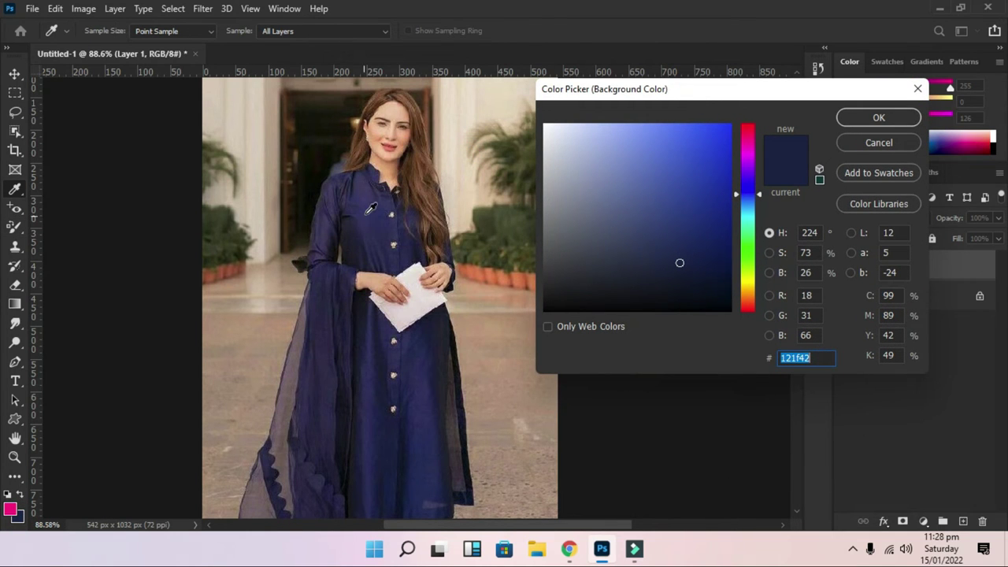
{"action": "left_click", "coordinate": [387, 221]}
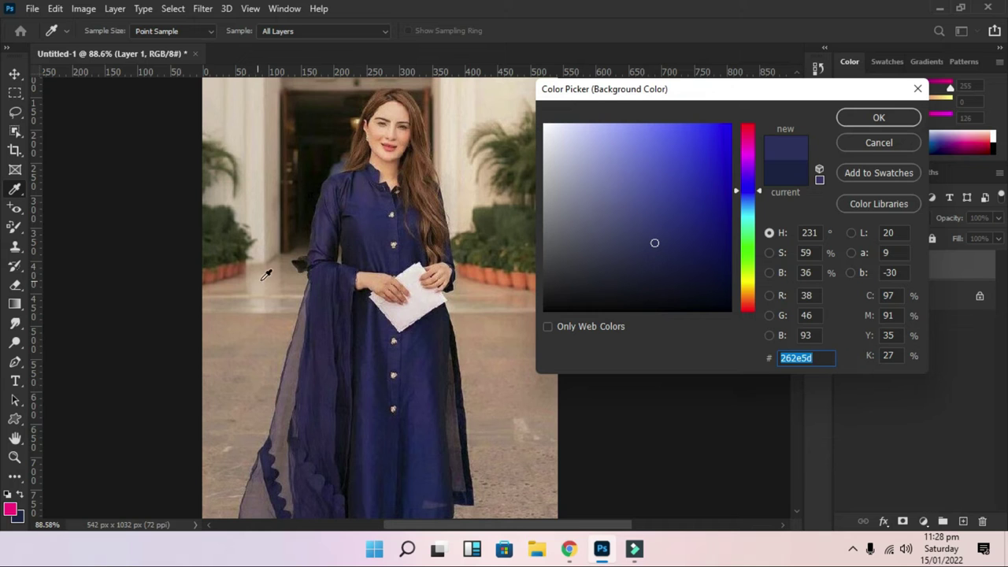
{"action": "left_click", "coordinate": [902, 119]}
Step: Set Sampling to Background Swatch, then test-paint and undo a magenta patch
{"action": "key", "text": "b"}
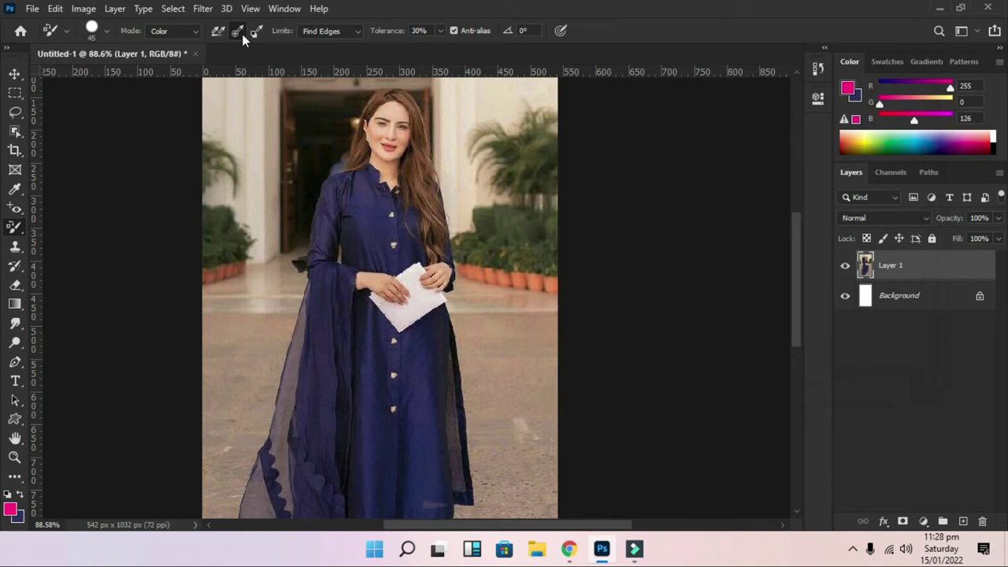
{"action": "left_click", "coordinate": [257, 31]}
{"action": "mouse_move", "coordinate": [371, 210]}
{"action": "left_mouse_down"}
{"action": "mouse_move", "coordinate": [335, 342]}
{"action": "mouse_move", "coordinate": [334, 275]}
{"action": "mouse_move", "coordinate": [396, 380]}
{"action": "mouse_move", "coordinate": [376, 449]}
{"action": "mouse_move", "coordinate": [362, 434]}
{"action": "mouse_move", "coordinate": [380, 477]}
{"action": "mouse_move", "coordinate": [426, 428]}
{"action": "mouse_move", "coordinate": [407, 466]}
{"action": "mouse_move", "coordinate": [412, 226]}
{"action": "mouse_move", "coordinate": [434, 208]}
{"action": "mouse_move", "coordinate": [415, 177]}
{"action": "mouse_move", "coordinate": [380, 181]}
{"action": "mouse_move", "coordinate": [383, 214]}
{"action": "mouse_move", "coordinate": [353, 181]}
{"action": "mouse_move", "coordinate": [324, 217]}
{"action": "mouse_move", "coordinate": [296, 435]}
{"action": "mouse_move", "coordinate": [268, 442]}
{"action": "mouse_move", "coordinate": [270, 489]}
{"action": "mouse_move", "coordinate": [293, 512]}
{"action": "mouse_move", "coordinate": [358, 395]}
{"action": "left_mouse_up"}
{"action": "key", "text": "ctrl+z"}
Step: With Discontiguous limits, paint the dress magenta below and left of the left hand
{"action": "left_click", "coordinate": [349, 33]}
{"action": "left_click", "coordinate": [335, 52]}
{"action": "left_click_drag", "start_coordinate": [358, 354], "coordinate": [359, 288]}
{"action": "mouse_move", "coordinate": [359, 285]}
{"action": "left_mouse_down"}
{"action": "mouse_move", "coordinate": [358, 270]}
{"action": "mouse_move", "coordinate": [365, 275]}
{"action": "left_mouse_up"}
{"action": "mouse_move", "coordinate": [360, 308]}
{"action": "left_mouse_down"}
{"action": "mouse_move", "coordinate": [344, 275]}
{"action": "mouse_move", "coordinate": [367, 262]}
{"action": "mouse_move", "coordinate": [367, 228]}
{"action": "mouse_move", "coordinate": [356, 221]}
{"action": "mouse_move", "coordinate": [362, 243]}
{"action": "left_mouse_up"}
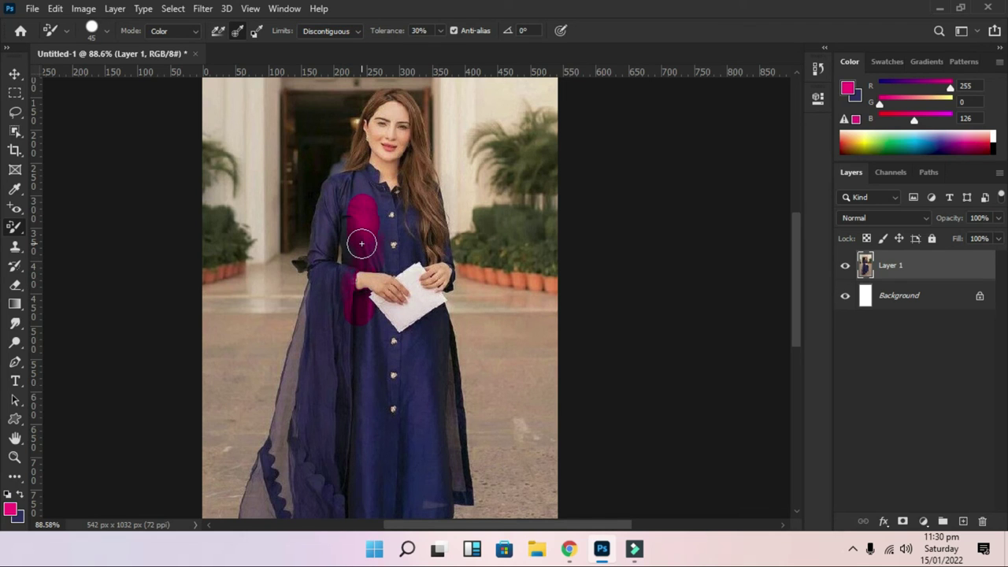
Step: Using Find Edges limits and 68% tolerance, paint the left sleeve and skirt magenta
{"action": "left_click", "coordinate": [352, 32]}
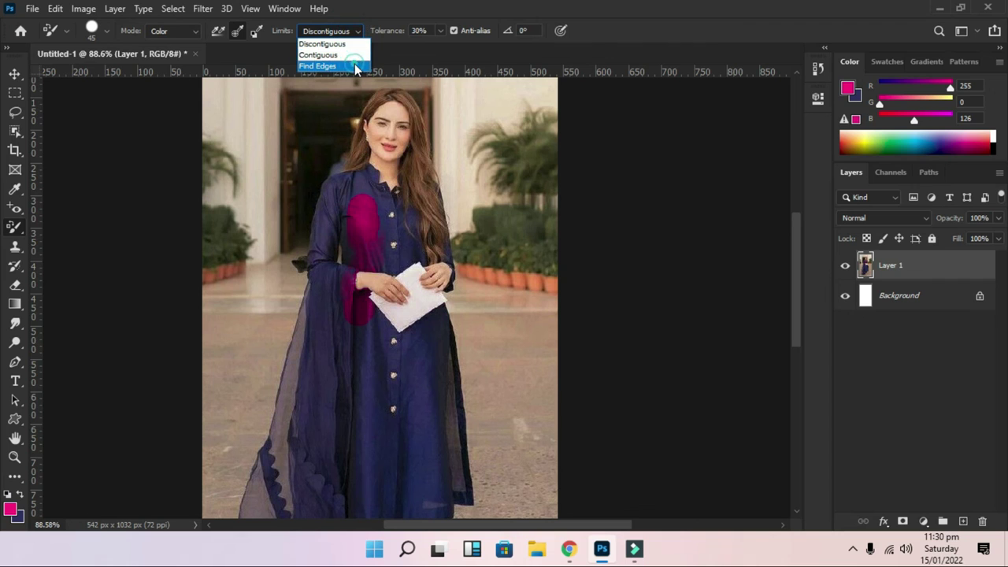
{"action": "left_click", "coordinate": [355, 66]}
{"action": "mouse_move", "coordinate": [328, 195]}
{"action": "left_mouse_down"}
{"action": "mouse_move", "coordinate": [254, 499]}
{"action": "mouse_move", "coordinate": [291, 448]}
{"action": "mouse_move", "coordinate": [260, 491]}
{"action": "mouse_move", "coordinate": [330, 280]}
{"action": "left_mouse_up"}
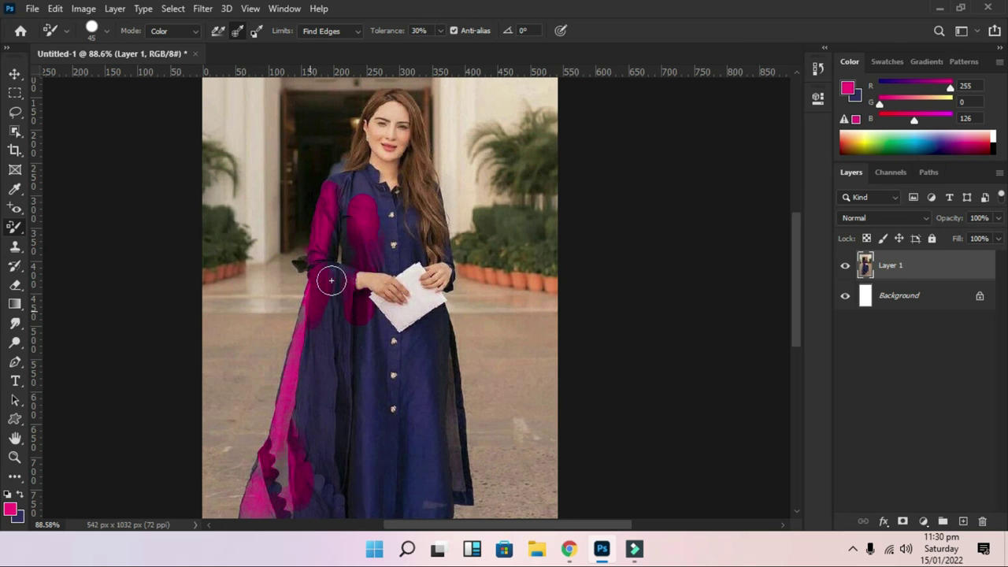
{"action": "mouse_move", "coordinate": [354, 454]}
{"action": "left_mouse_down"}
{"action": "mouse_move", "coordinate": [395, 344]}
{"action": "mouse_move", "coordinate": [396, 441]}
{"action": "left_mouse_up"}
{"action": "left_click_drag", "start_coordinate": [441, 47], "coordinate": [463, 49]}
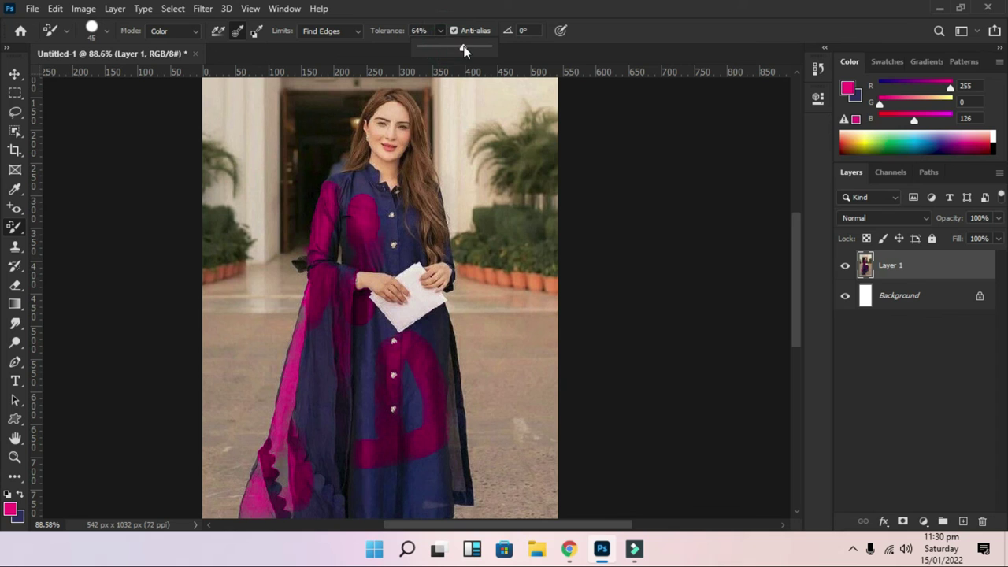
{"action": "left_click_drag", "start_coordinate": [424, 351], "coordinate": [428, 416]}
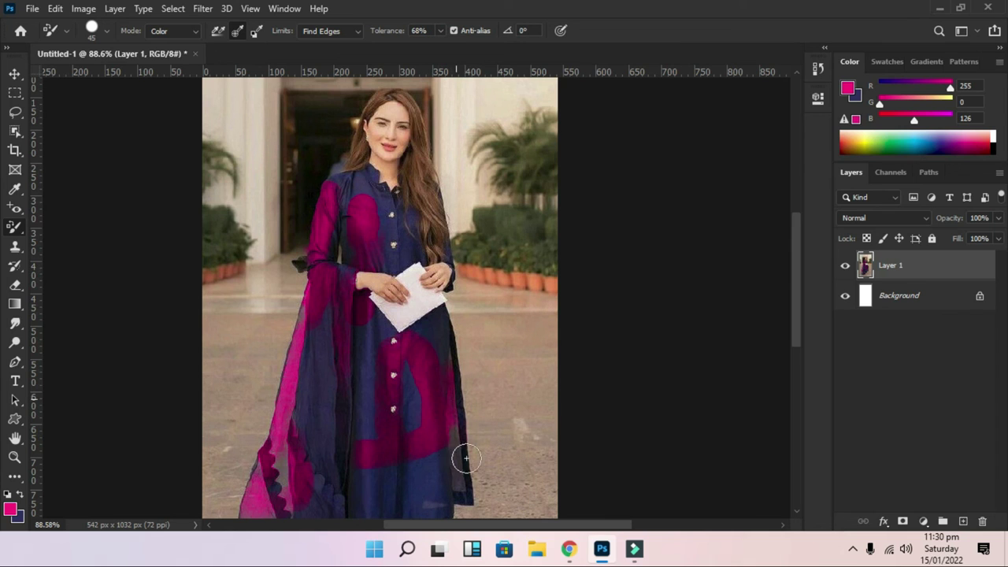